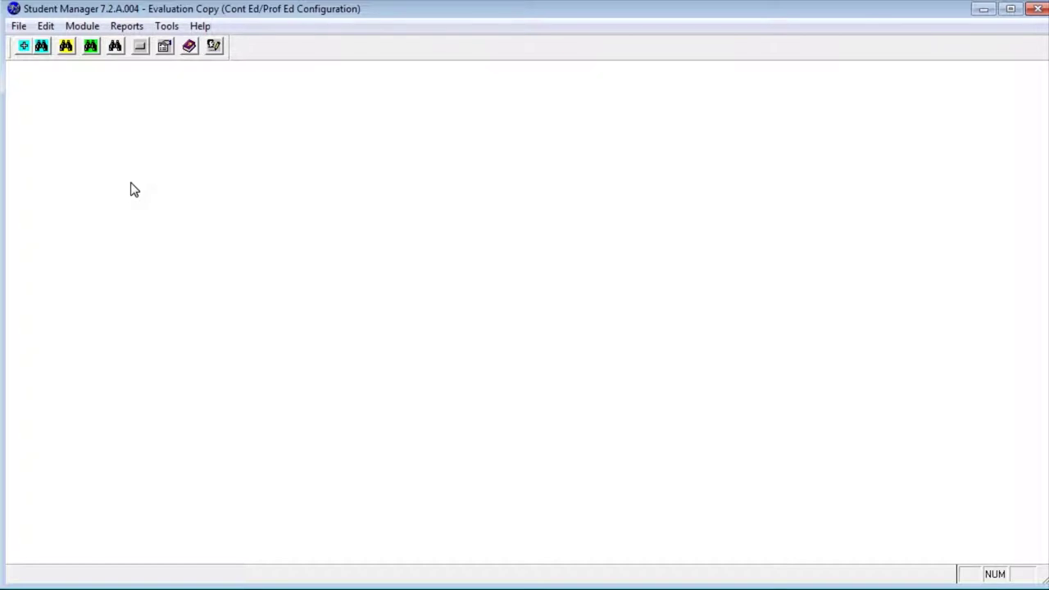
Choose Module > Names > Add New Name to start a new name record.
{"action": "left_click", "coordinate": [86, 29]}
{"action": "mouse_move", "coordinate": [86, 40]}
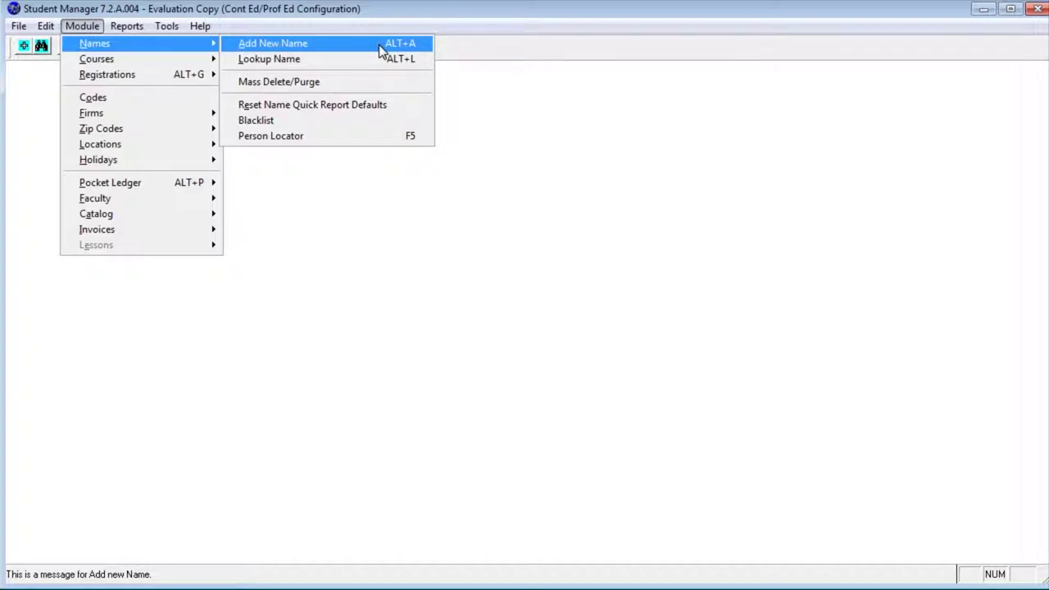
{"action": "left_click", "coordinate": [297, 43]}
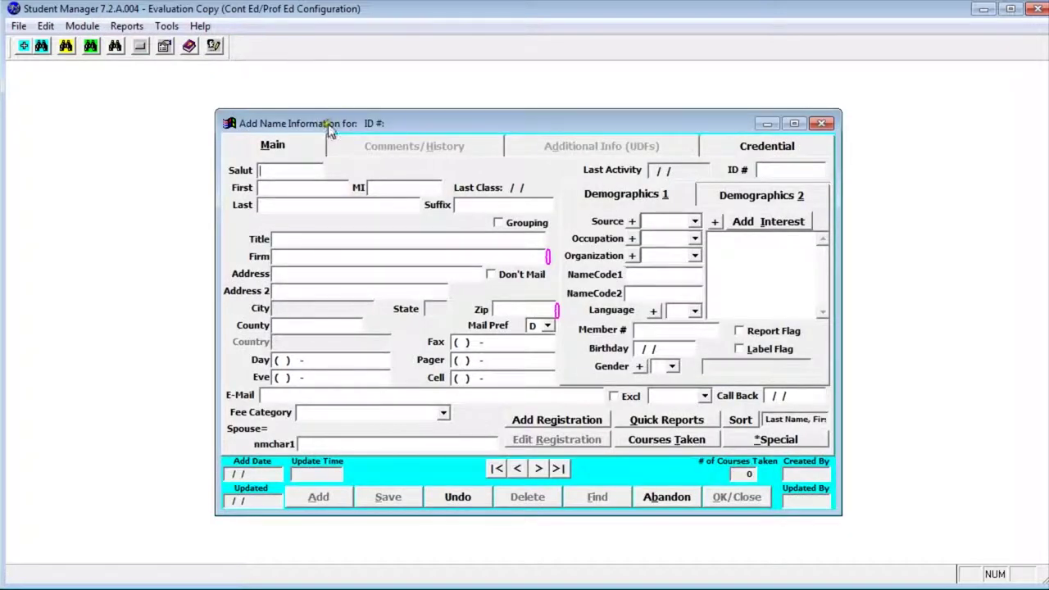
Move the form up slightly and enter the student's first and last name.
{"action": "left_click_drag", "start_coordinate": [328, 123], "coordinate": [330, 110]}
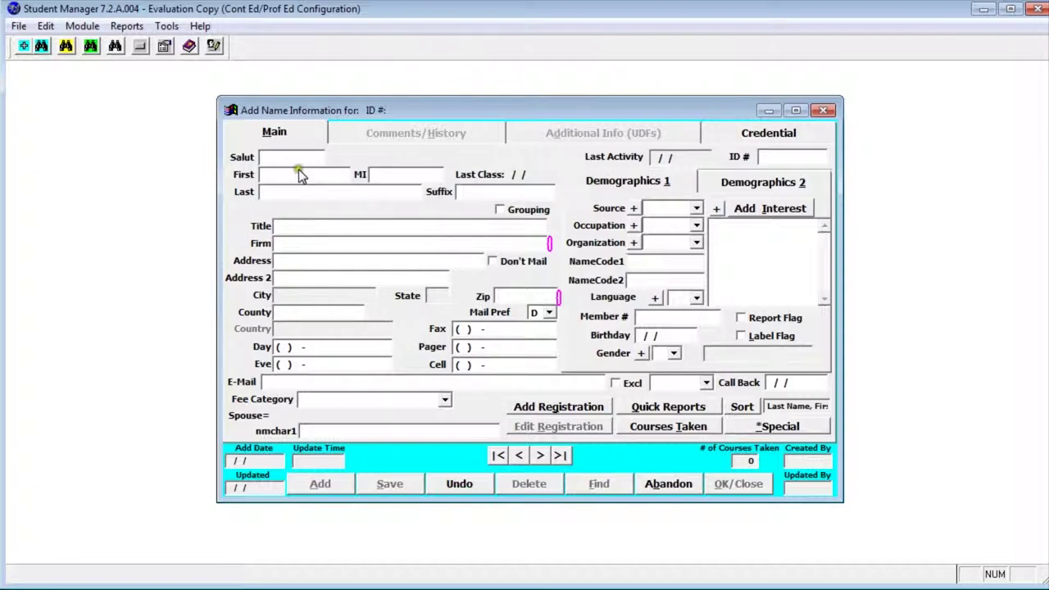
{"action": "left_click", "coordinate": [297, 174]}
{"action": "key", "text": "Tab"}
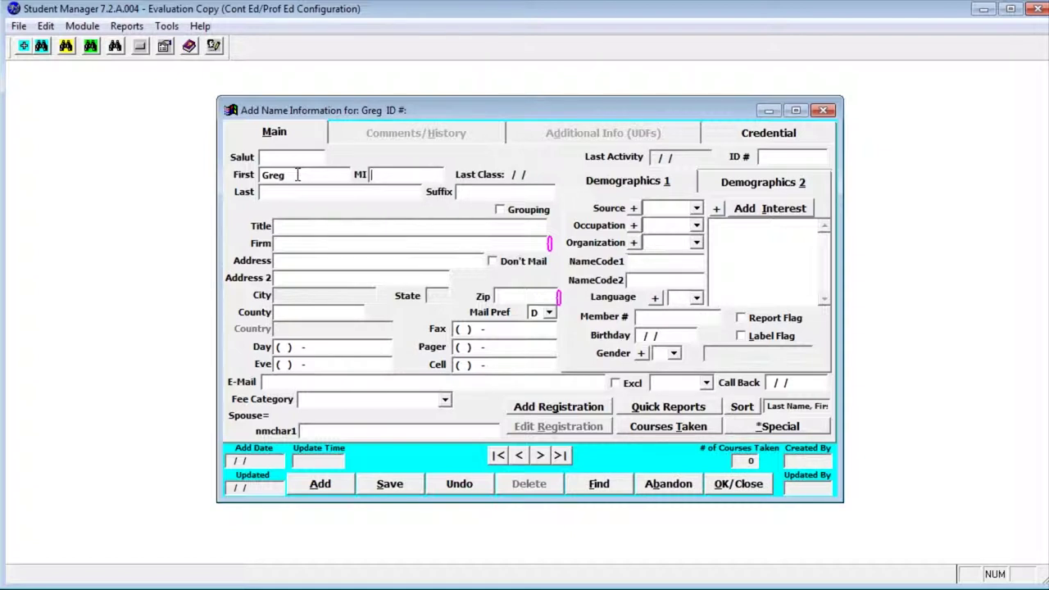
{"action": "key", "text": "Tab"}
{"action": "key", "text": "Tab"}
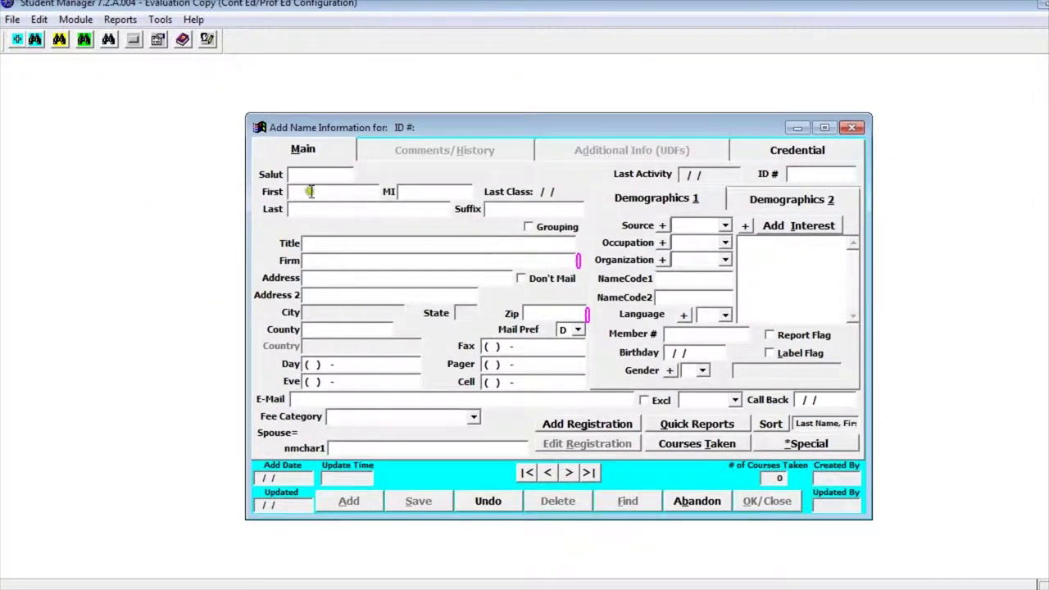
Enter a first and last name, then open the matching registrant record from Select Registrant Info.
{"action": "left_click", "coordinate": [310, 192]}
{"action": "key", "text": "Tab"}
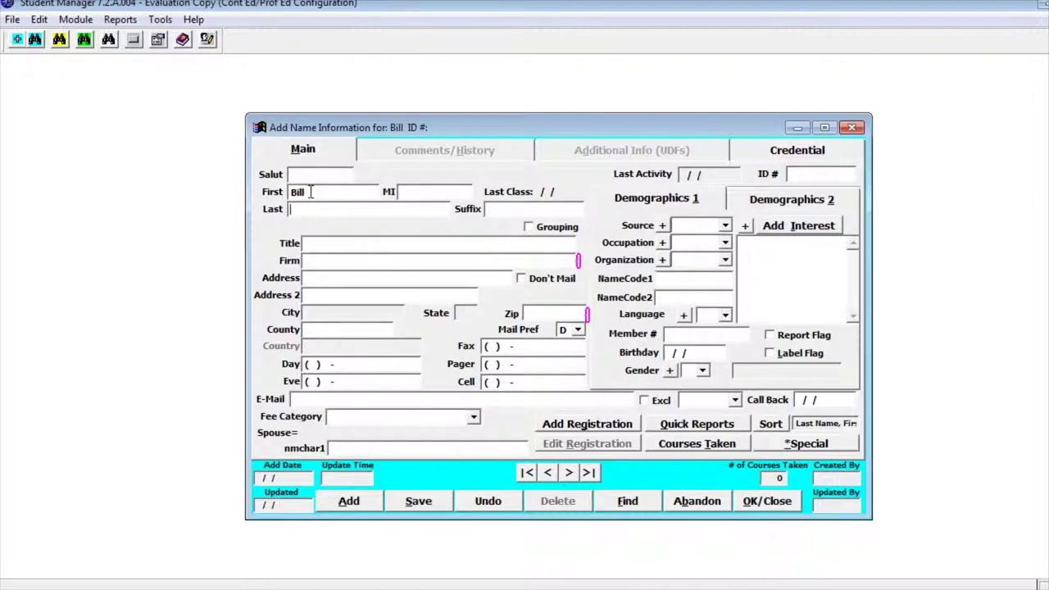
{"action": "key", "text": "Tab"}
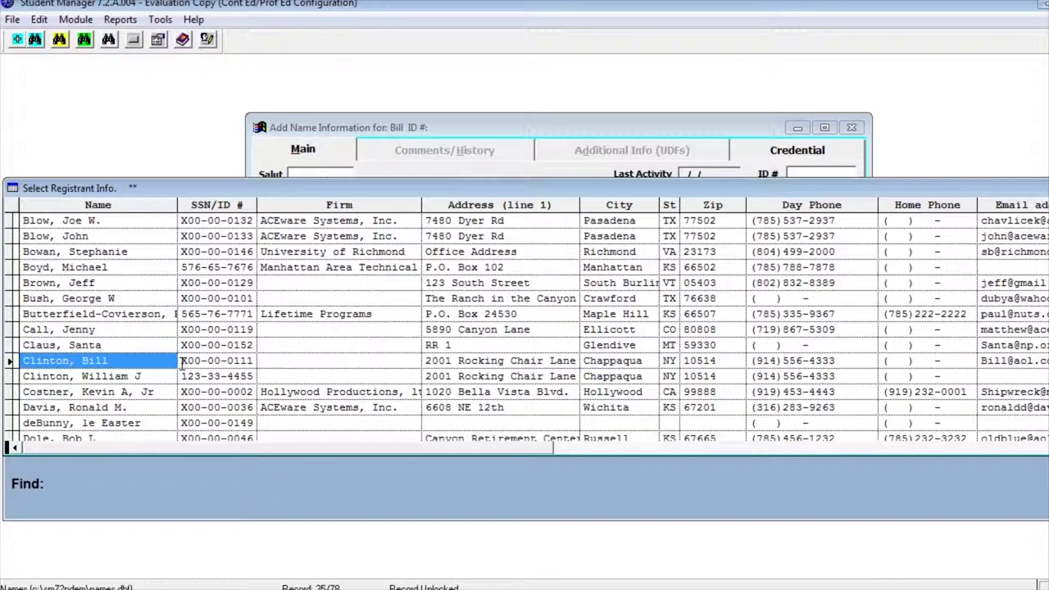
{"action": "double_click", "coordinate": [182, 366]}
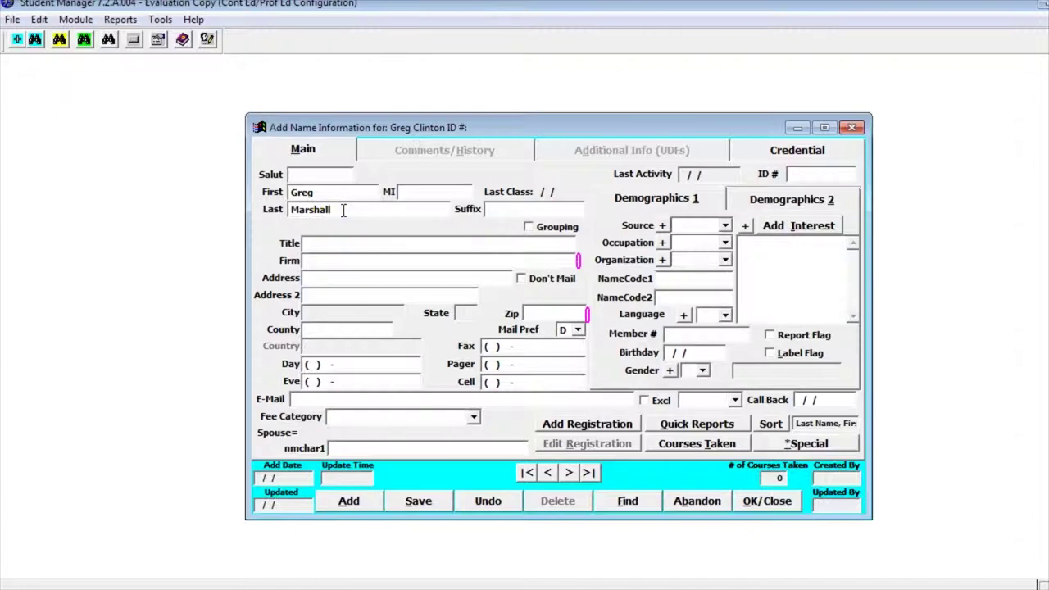
{"action": "left_click", "coordinate": [348, 238]}
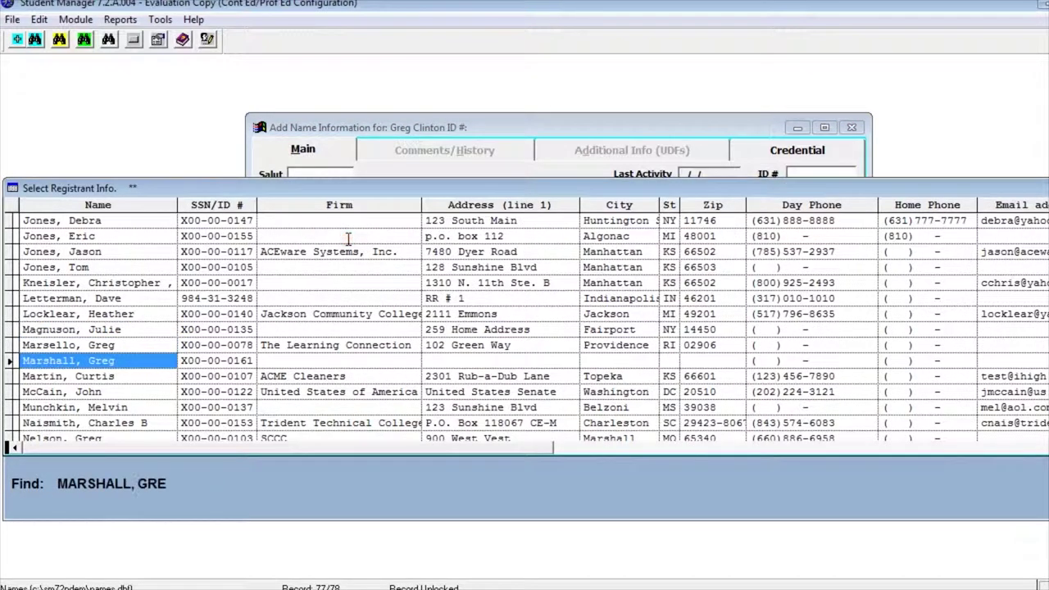
{"action": "key", "text": "Return"}
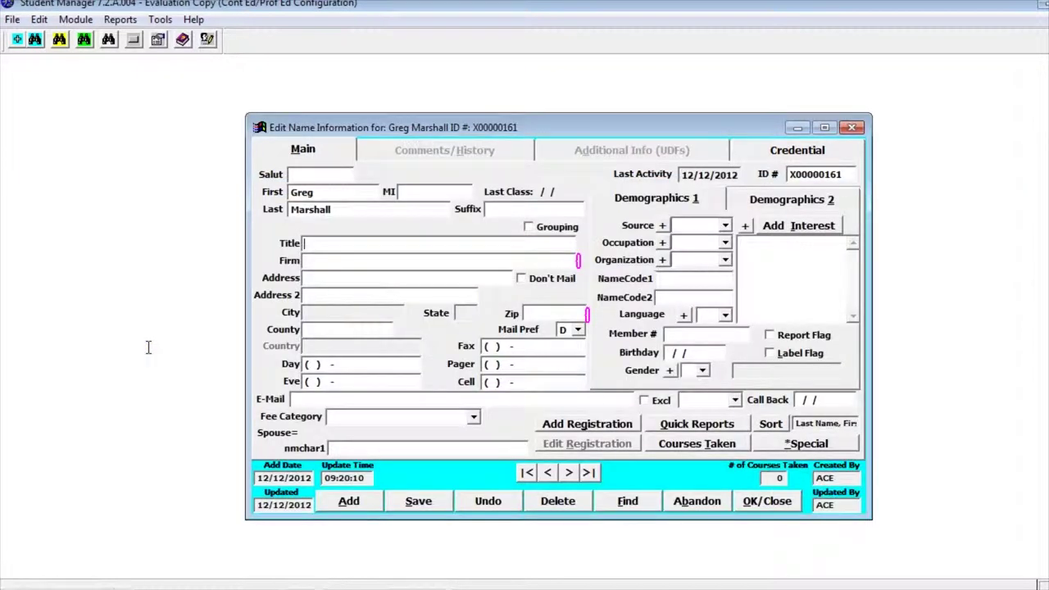
{"action": "left_click", "coordinate": [338, 263]}
Enter the student's street address and tick the Don't Mail checkbox.
{"action": "left_click", "coordinate": [307, 279]}
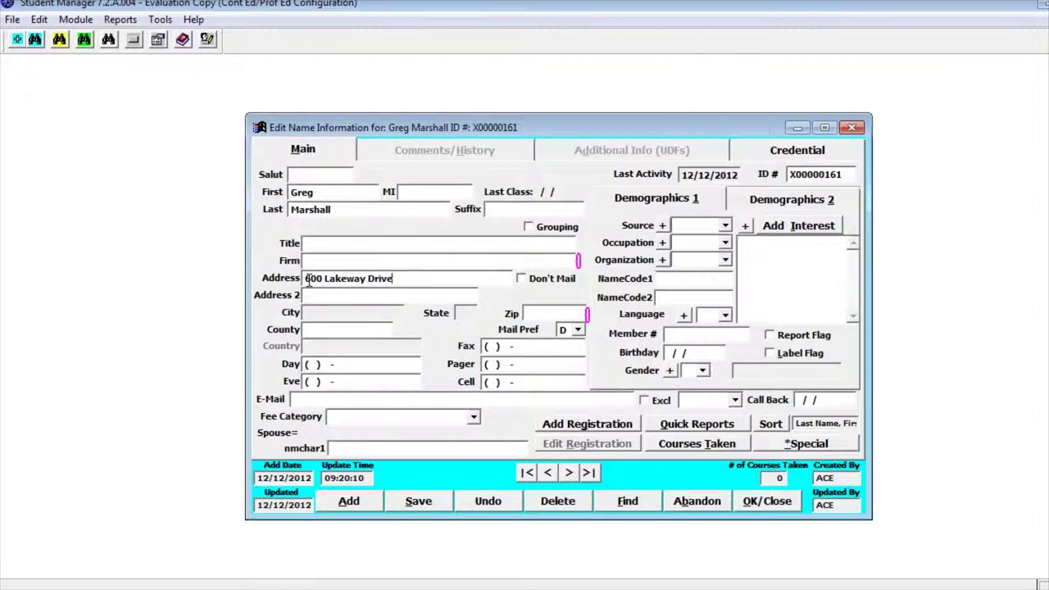
{"action": "key", "text": "Tab"}
{"action": "left_click", "coordinate": [520, 280]}
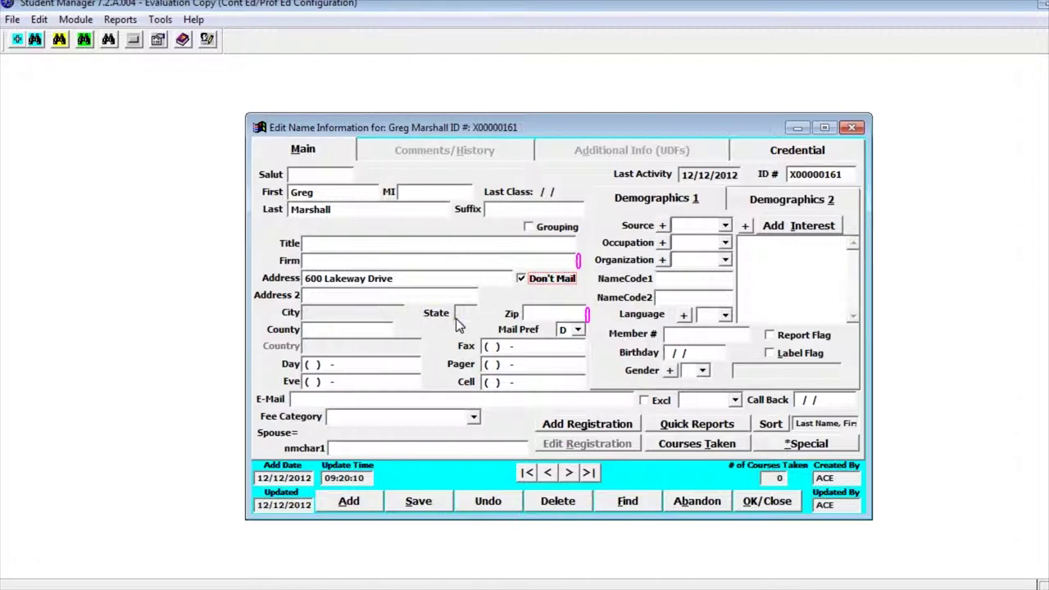
{"action": "left_click", "coordinate": [556, 315]}
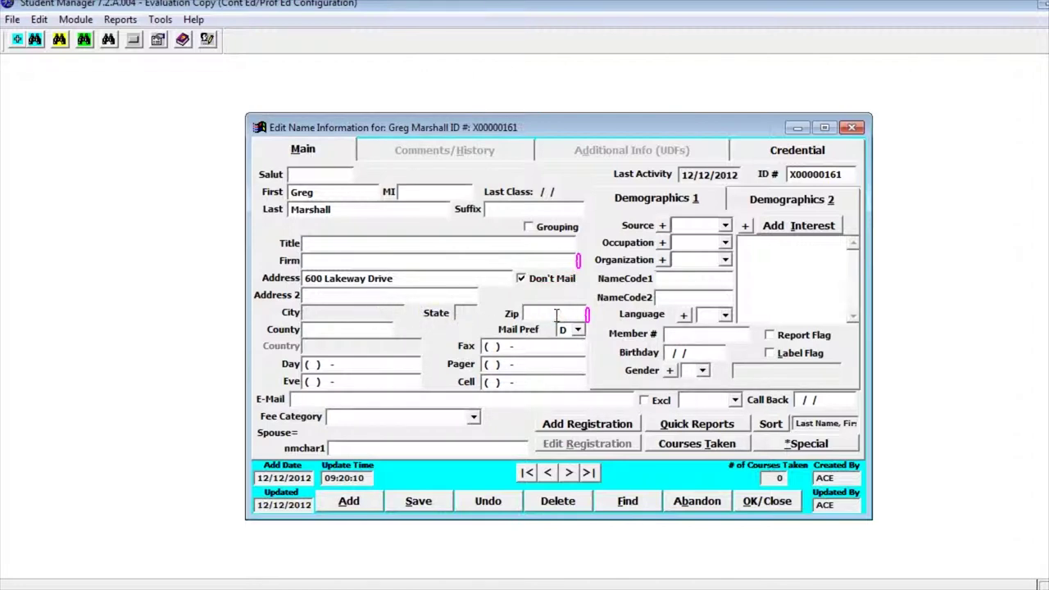
Enter the zip code to auto-fill city, state and county, then add the daytime phone number.
{"action": "type", "text": "98229"}
{"action": "key", "text": "Tab"}
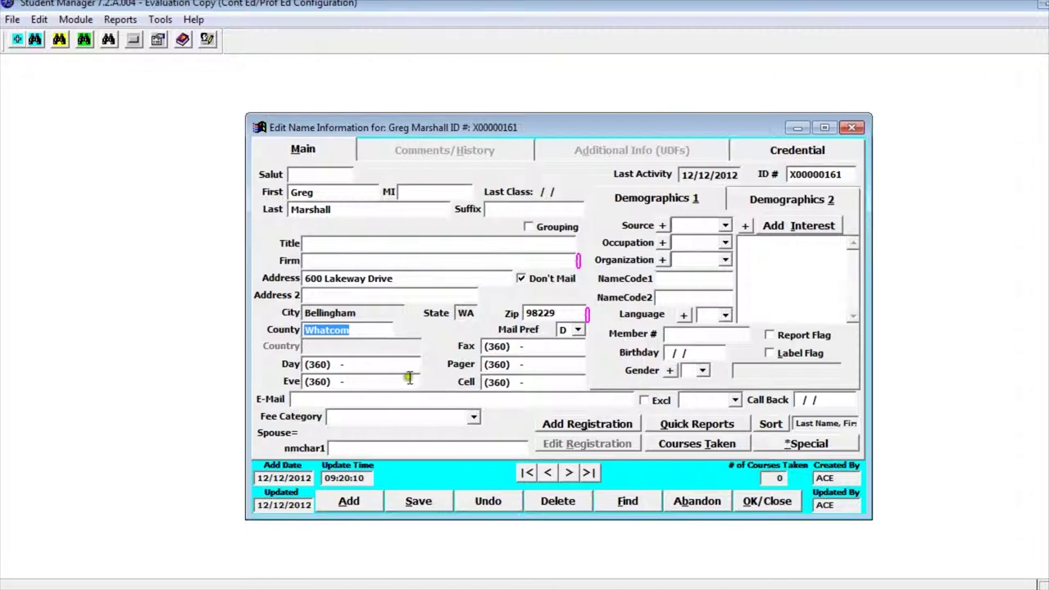
{"action": "left_click", "coordinate": [336, 365]}
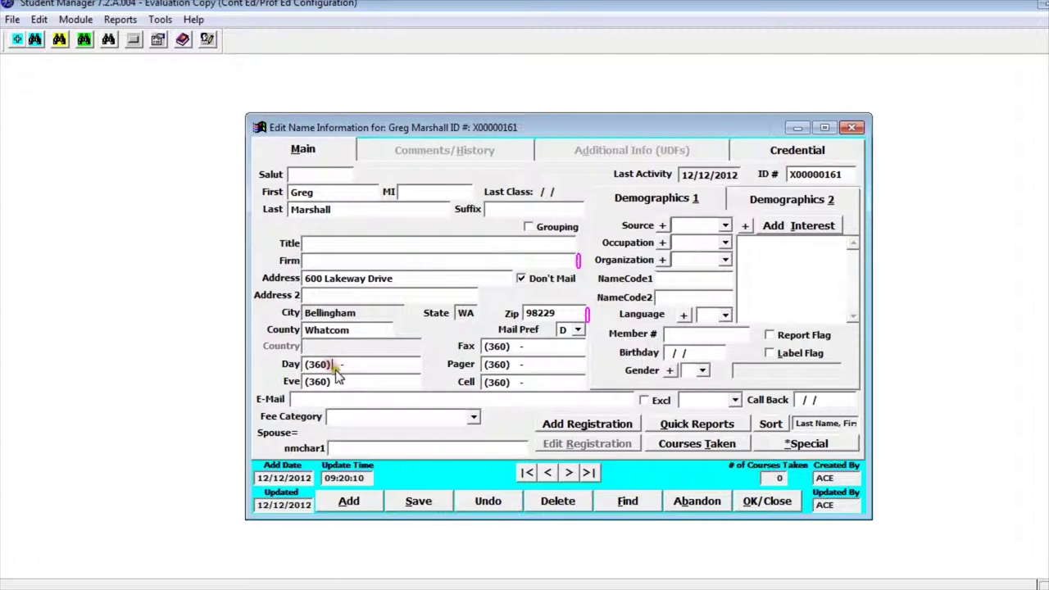
{"action": "type", "text": "676-1102"}
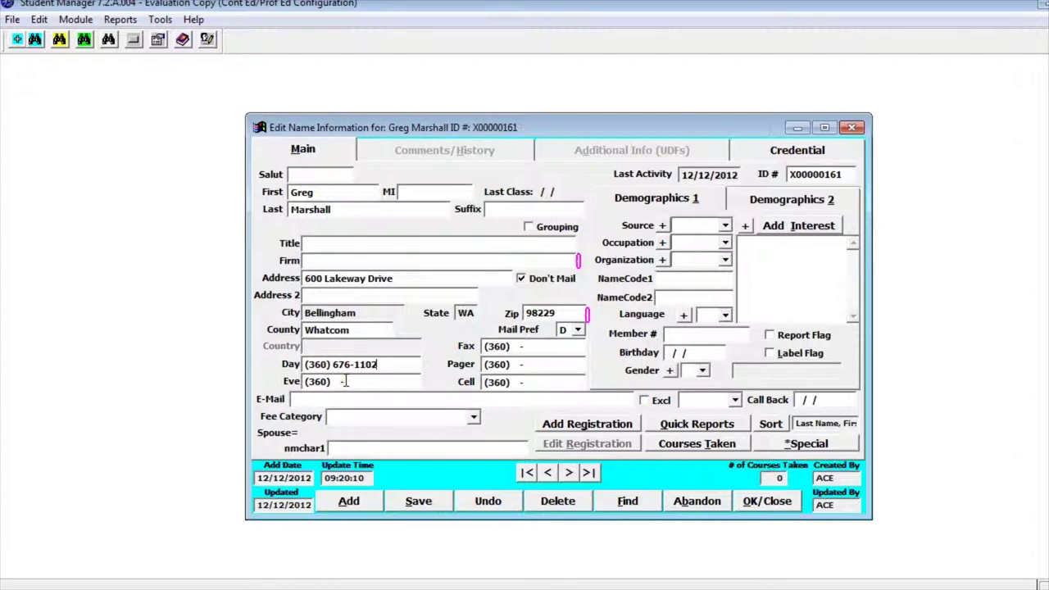
Enter the student's e-mail address and tick Excl to exclude them from mass e-mails.
{"action": "left_click", "coordinate": [301, 398]}
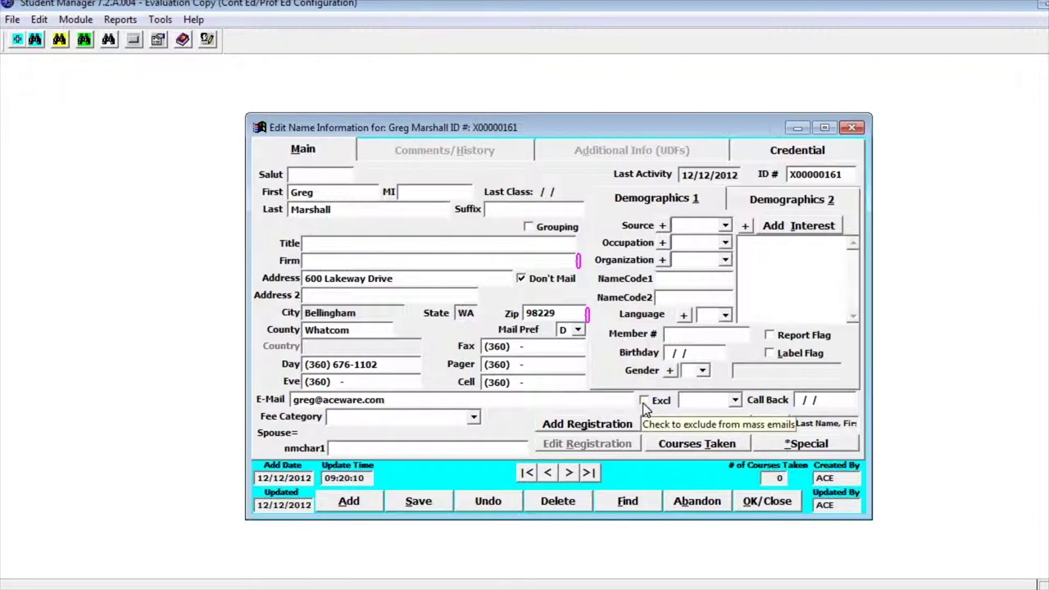
{"action": "left_click", "coordinate": [644, 402]}
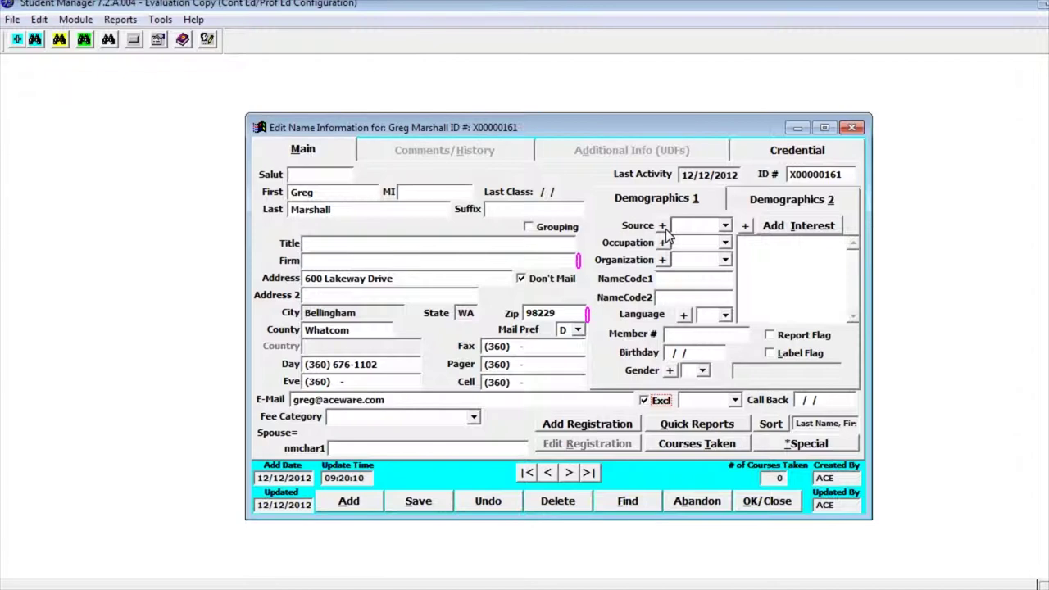
{"action": "left_click", "coordinate": [726, 227]}
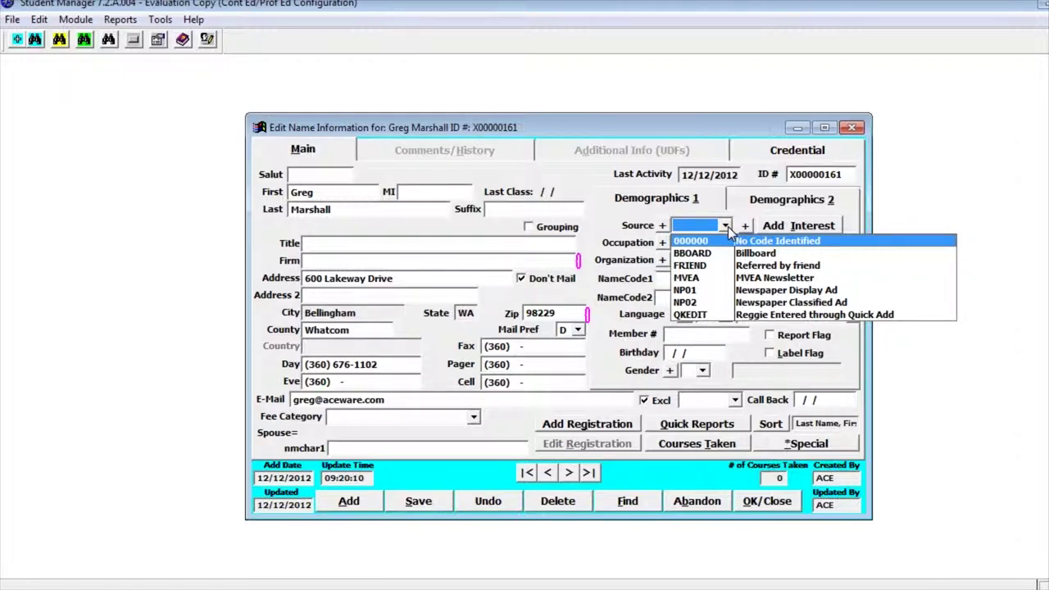
{"action": "left_click", "coordinate": [726, 227]}
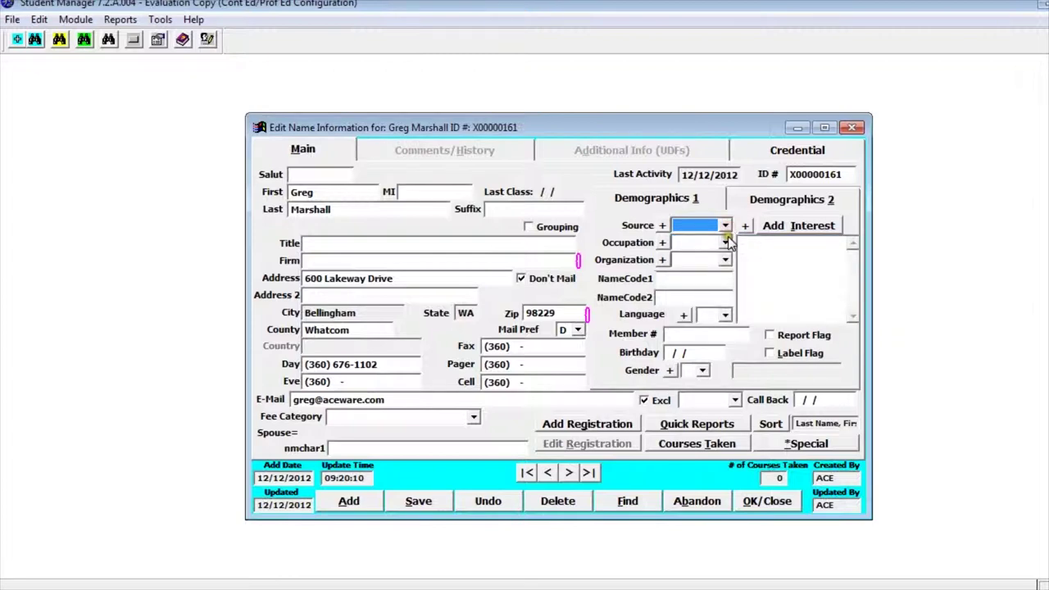
{"action": "left_click", "coordinate": [726, 244]}
{"action": "left_click", "coordinate": [727, 245]}
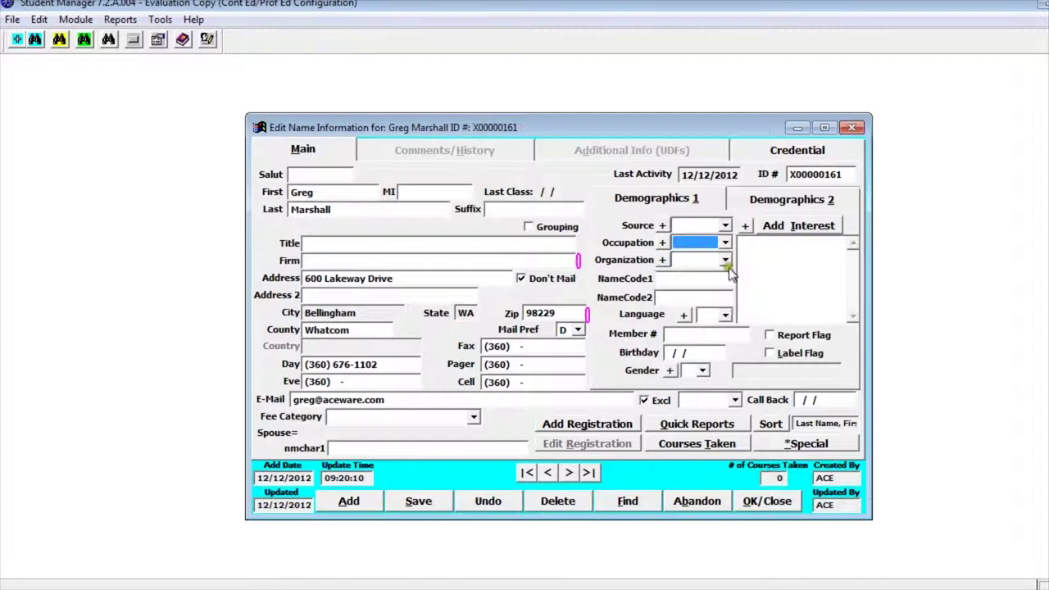
{"action": "left_click", "coordinate": [726, 259]}
{"action": "left_click", "coordinate": [728, 259]}
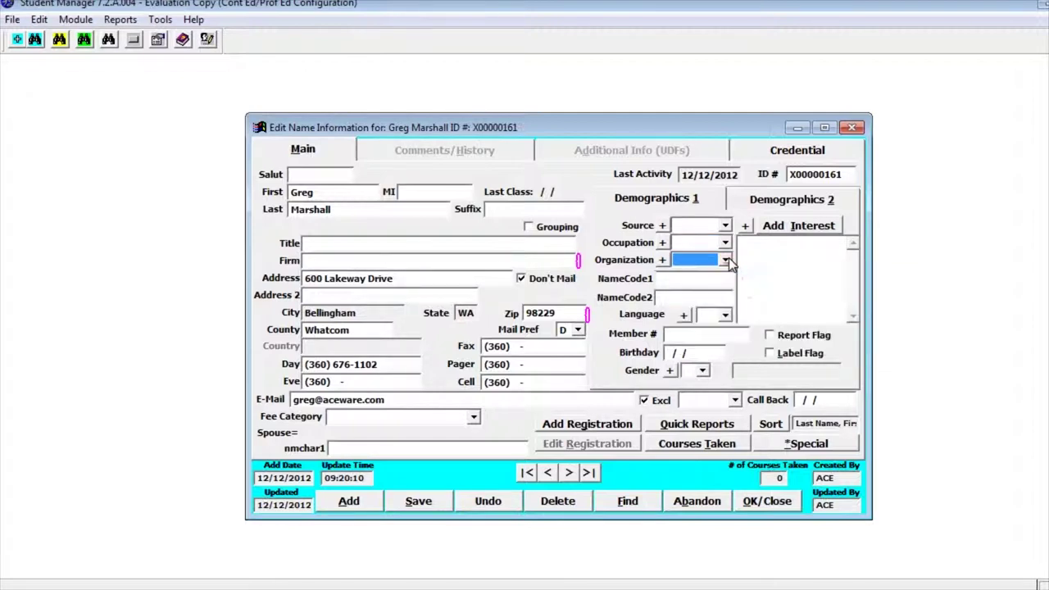
{"action": "left_click", "coordinate": [726, 316]}
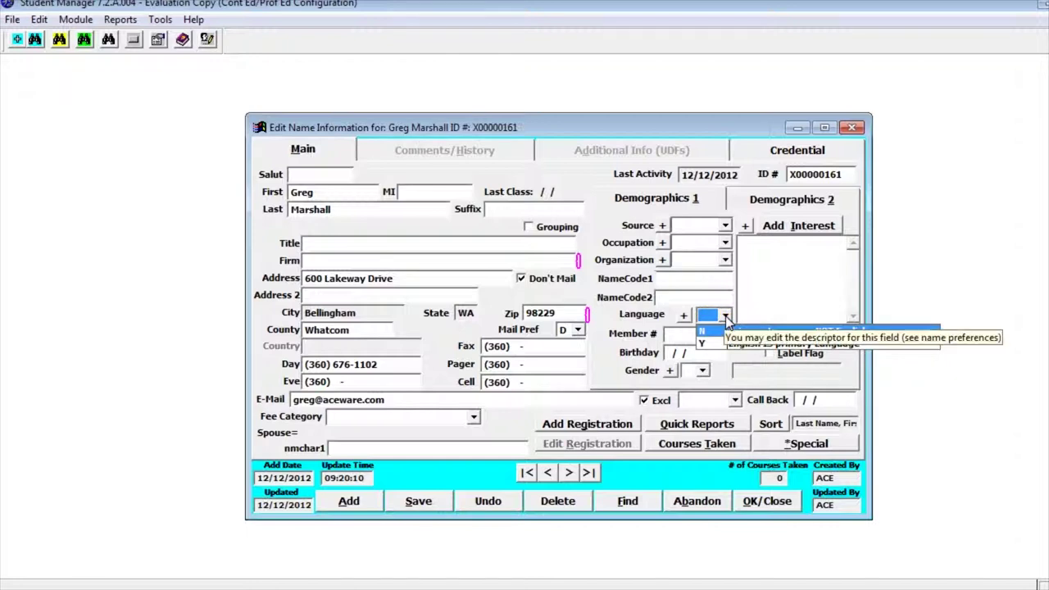
{"action": "left_click", "coordinate": [725, 317]}
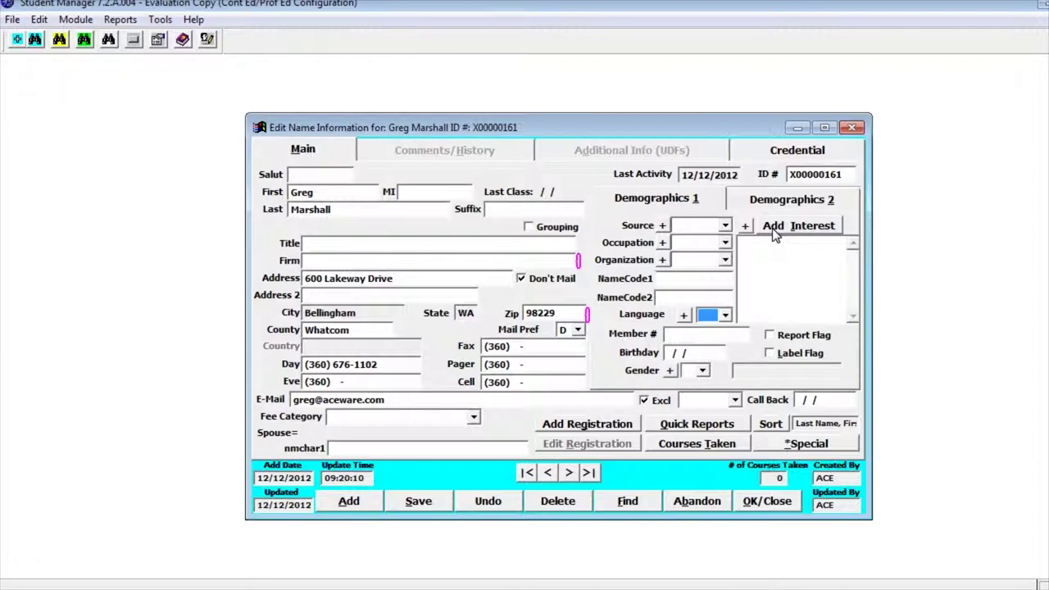
{"action": "left_click", "coordinate": [775, 233]}
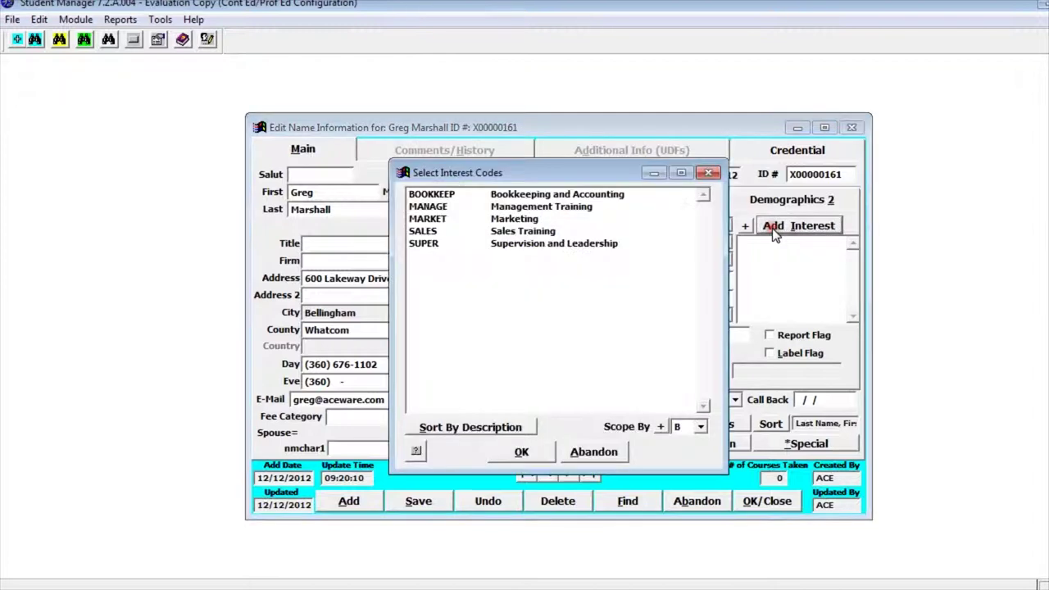
Select SALES (Sales Training) in Select Interest Codes and confirm with OK.
{"action": "left_click", "coordinate": [427, 235]}
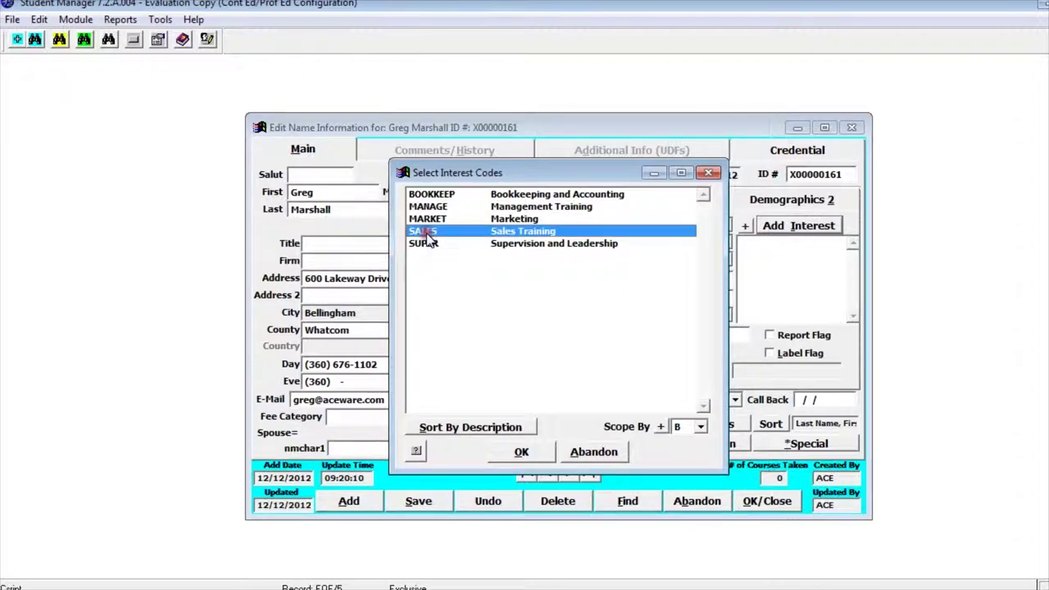
{"action": "left_click", "coordinate": [522, 453]}
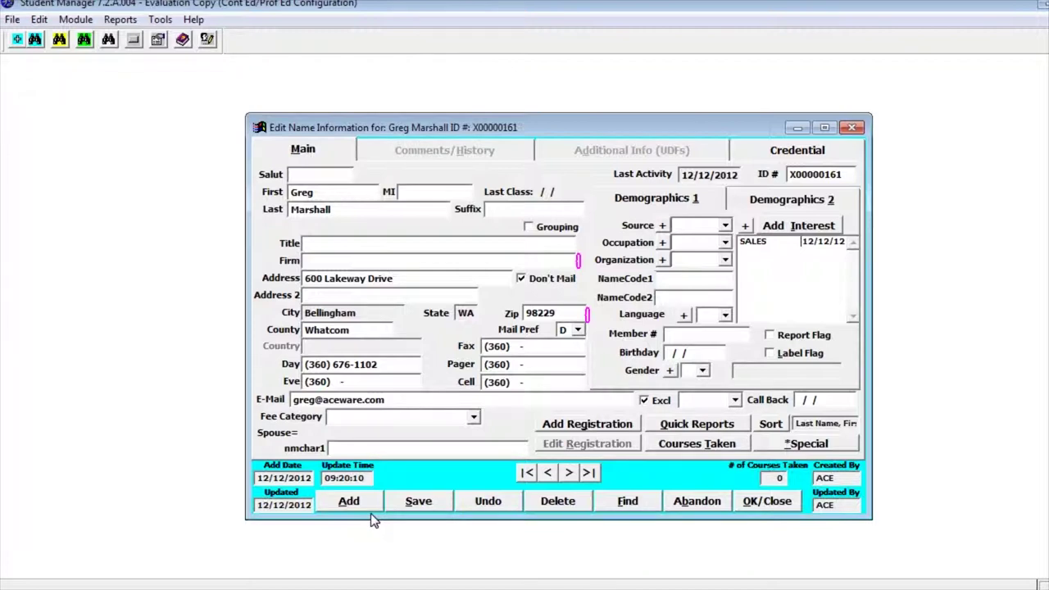
Save the Edit Name form holding the address, phone, e-mail and SALES interest.
{"action": "left_click", "coordinate": [418, 504]}
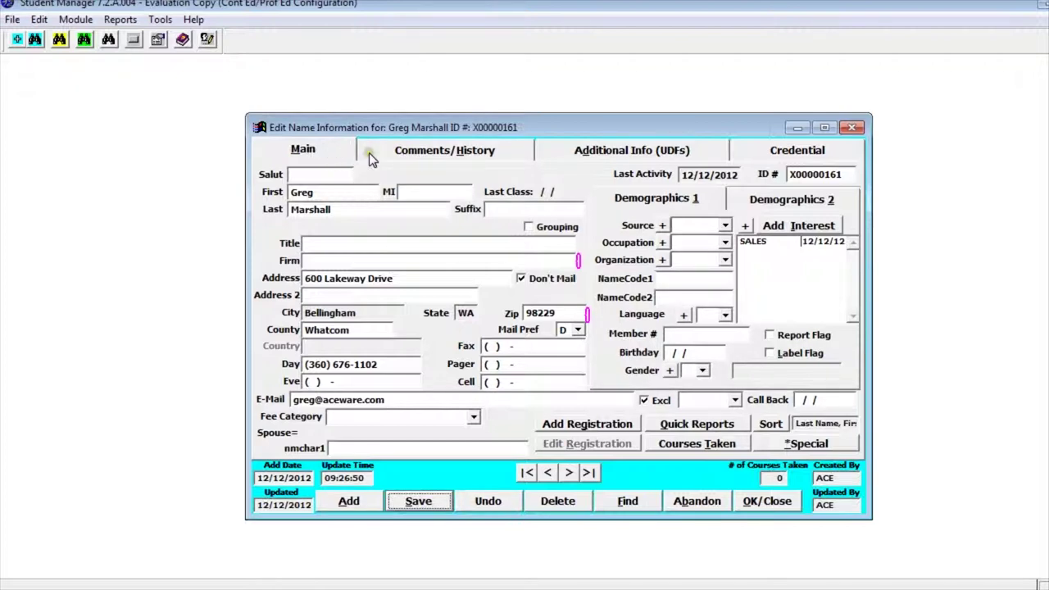
Type the pop-up comment '!Hard of hearing' in the Comments/History page's Comments box.
{"action": "left_click", "coordinate": [457, 156]}
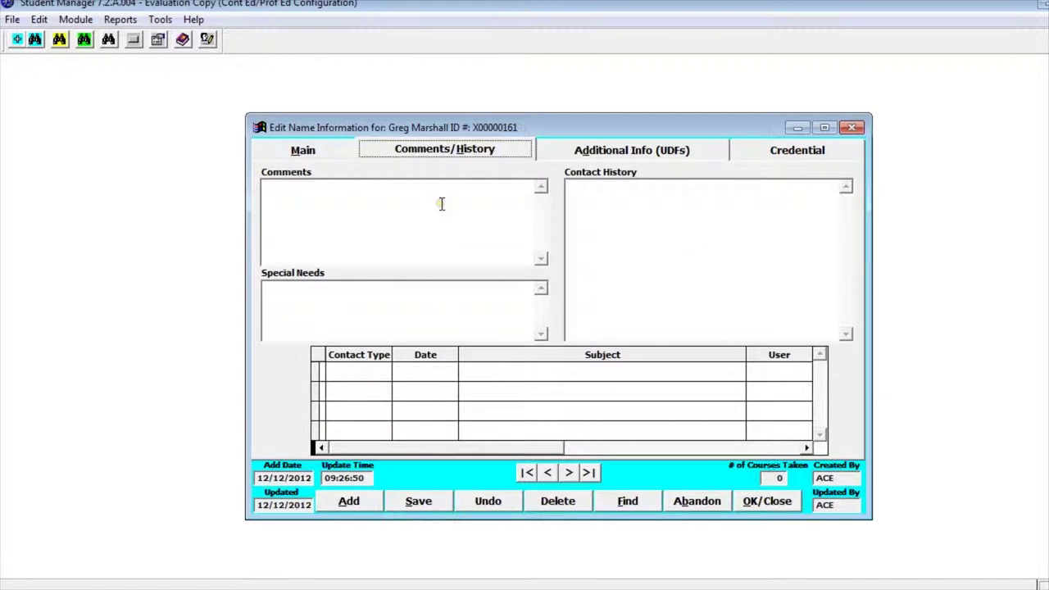
{"action": "mouse_move", "coordinate": [439, 210]}
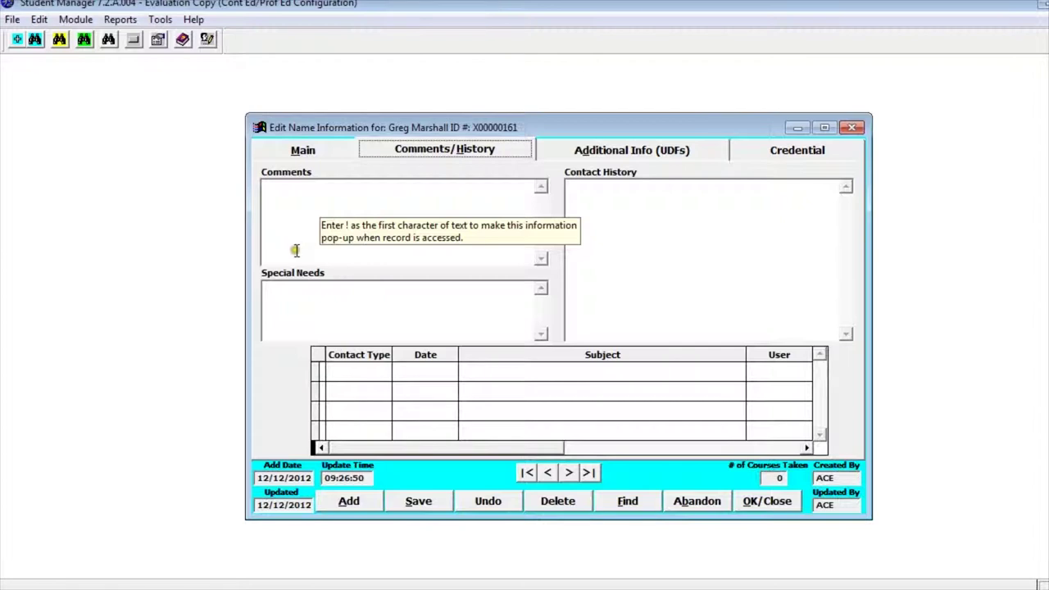
{"action": "left_click", "coordinate": [297, 194]}
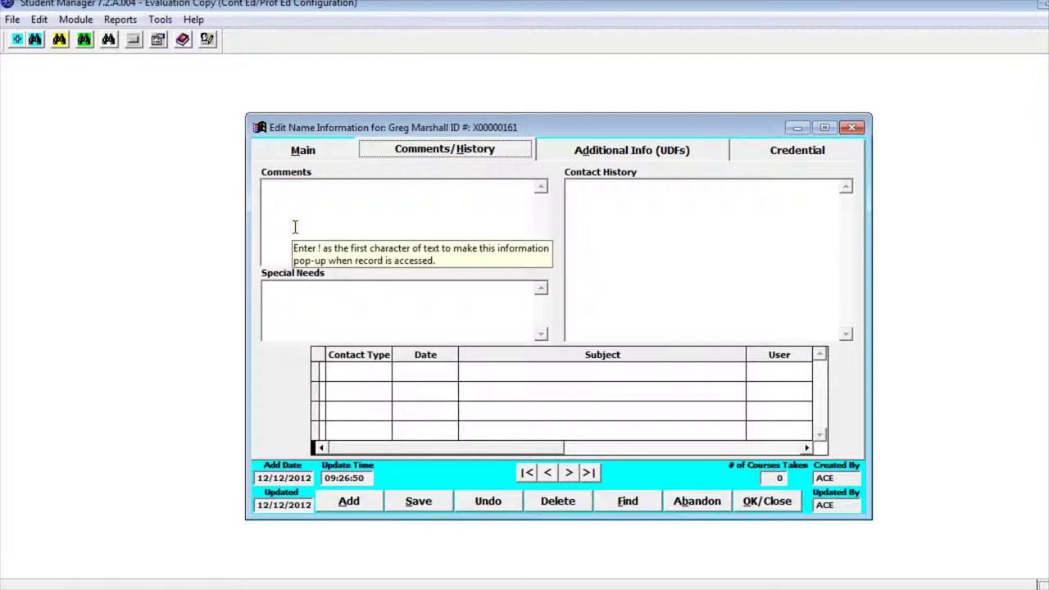
{"action": "left_click", "coordinate": [287, 194]}
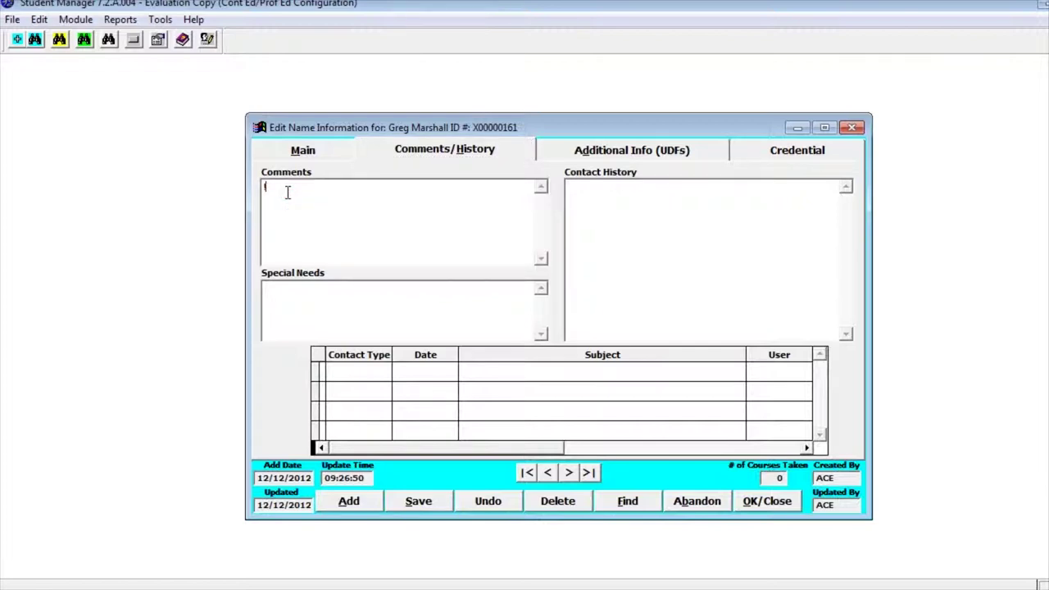
{"action": "type", "text": "Hard of hearing"}
{"action": "mouse_move", "coordinate": [275, 200]}
{"action": "mouse_move", "coordinate": [277, 290]}
{"action": "mouse_move", "coordinate": [277, 321]}
{"action": "mouse_move", "coordinate": [608, 398]}
{"action": "left_click", "coordinate": [642, 151]}
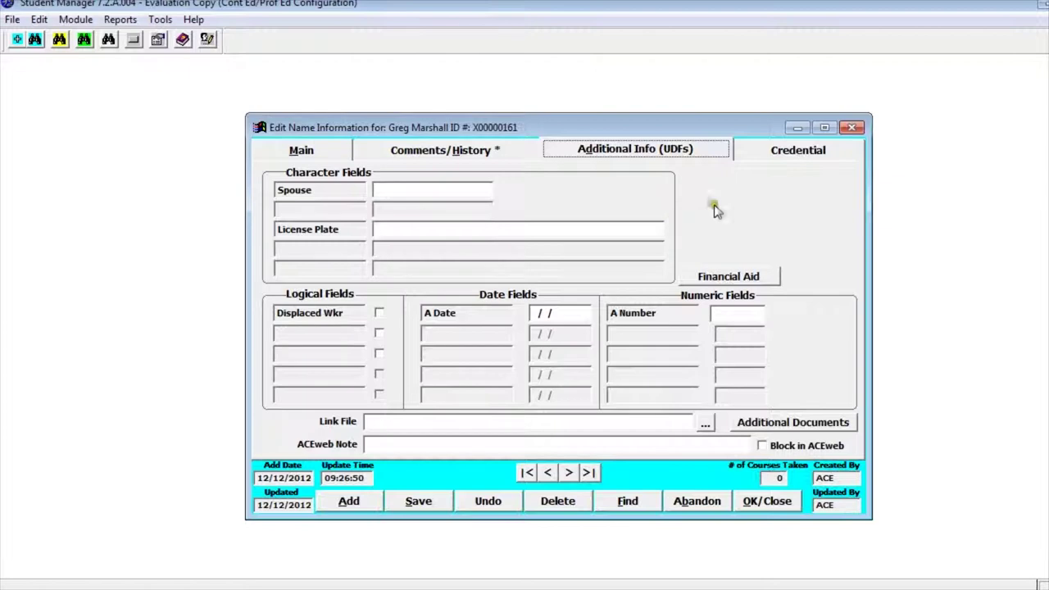
Move from Additional Info (UDFs) to the student's Credential page.
{"action": "left_click", "coordinate": [799, 154]}
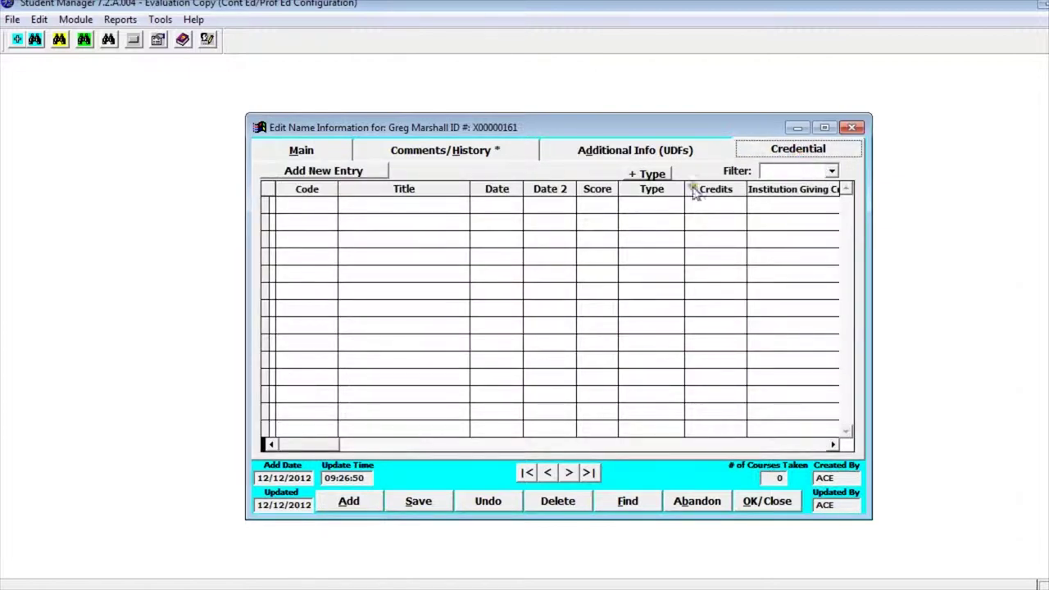
Check the empty Credential grid, then return to the Main page showing address, phone, e-mail and SALES.
{"action": "left_click", "coordinate": [380, 220]}
{"action": "left_click", "coordinate": [318, 152]}
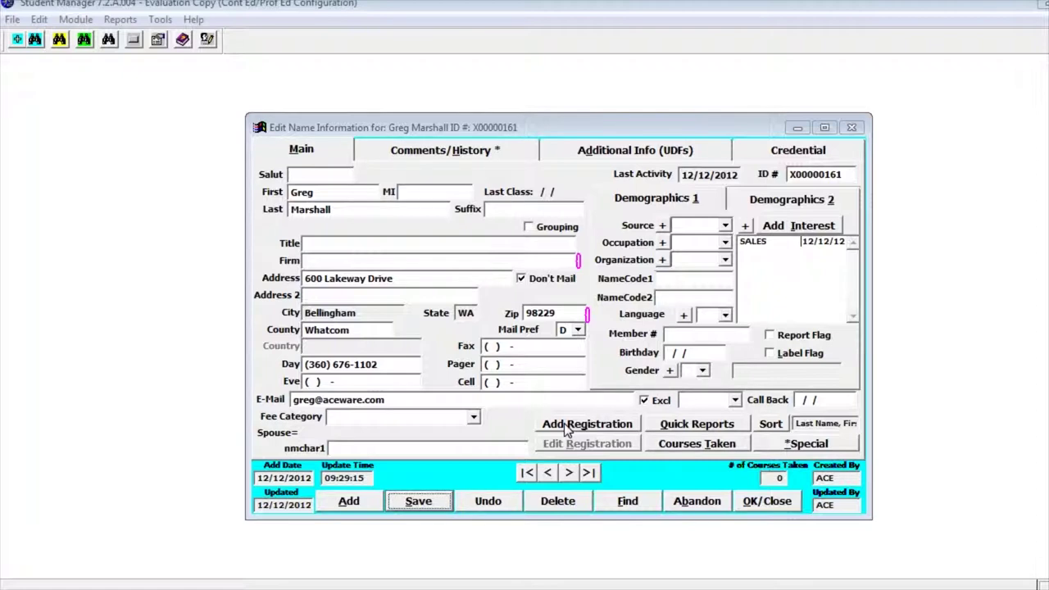
{"action": "left_click", "coordinate": [660, 428]}
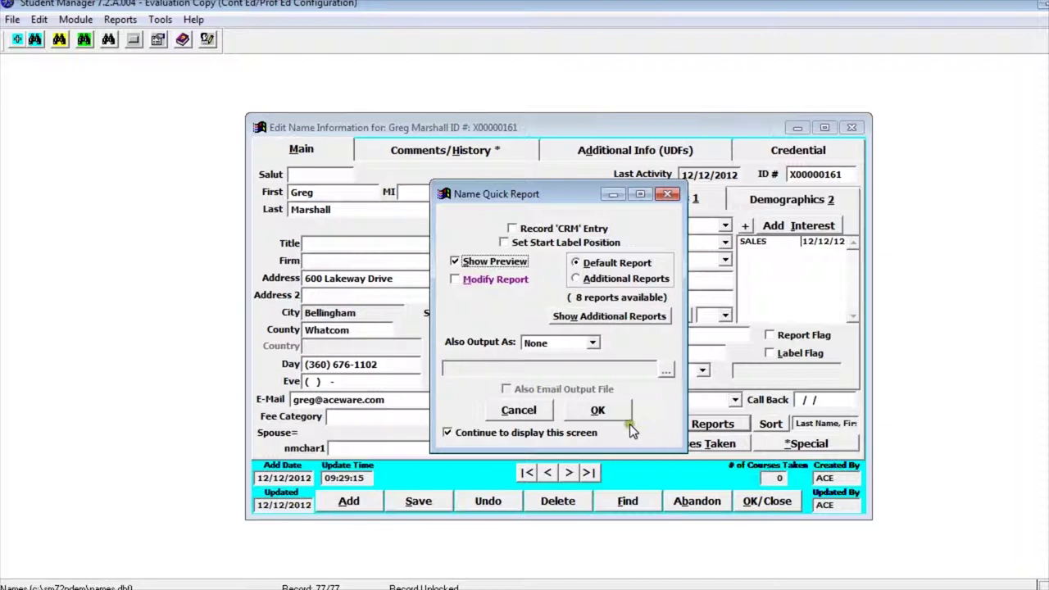
{"action": "left_click", "coordinate": [530, 411]}
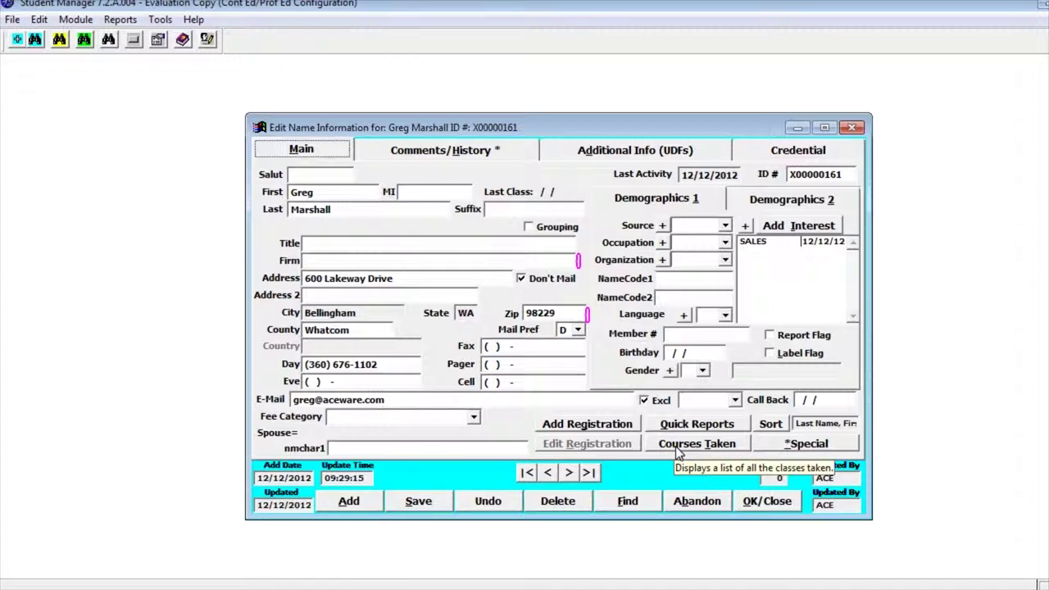
{"action": "left_click", "coordinate": [677, 447]}
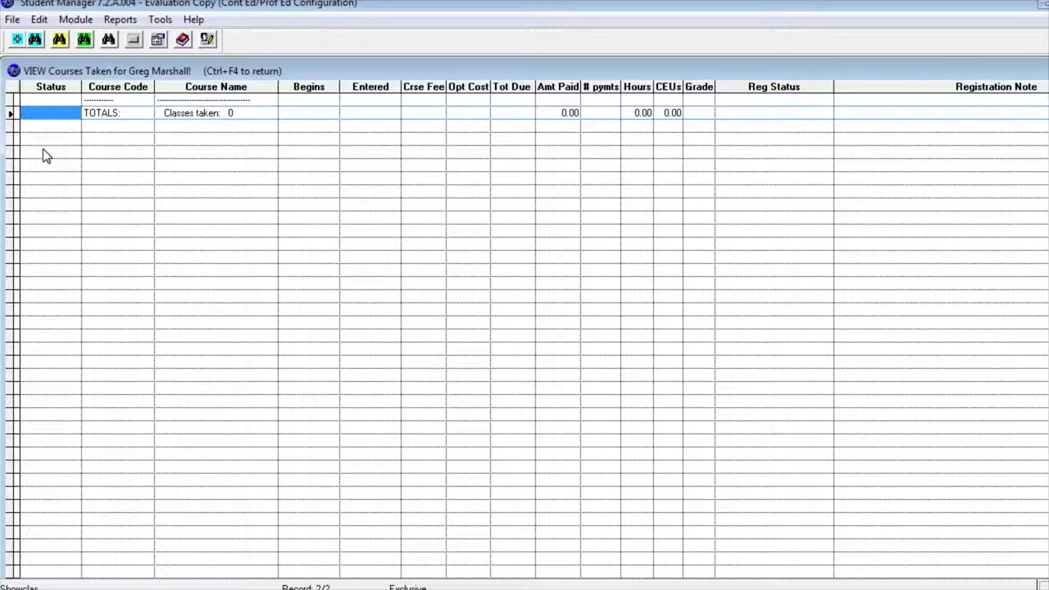
{"action": "key", "text": "ctrl+F4"}
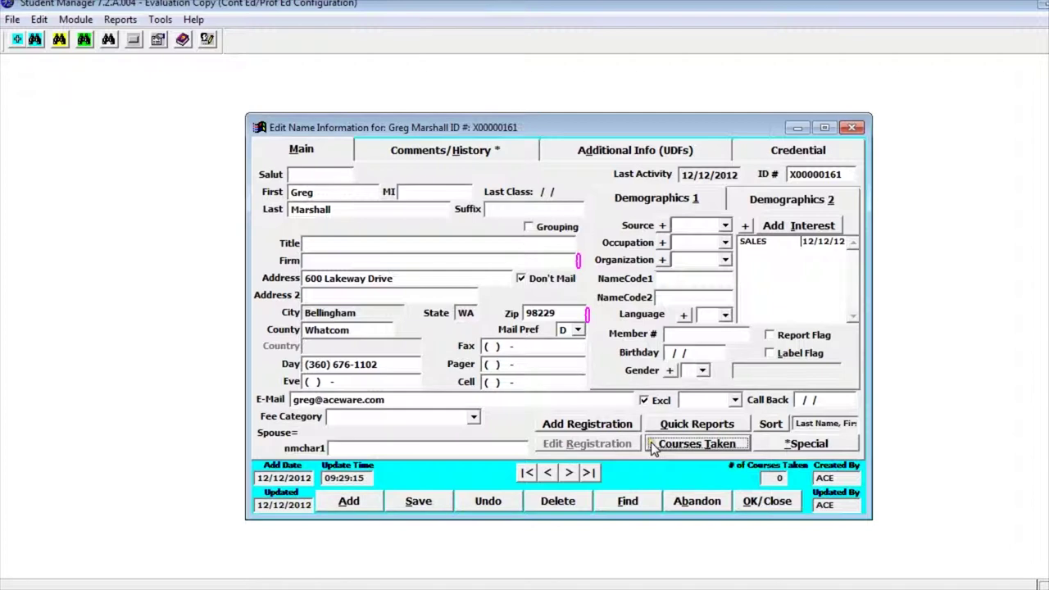
{"action": "left_click", "coordinate": [793, 446]}
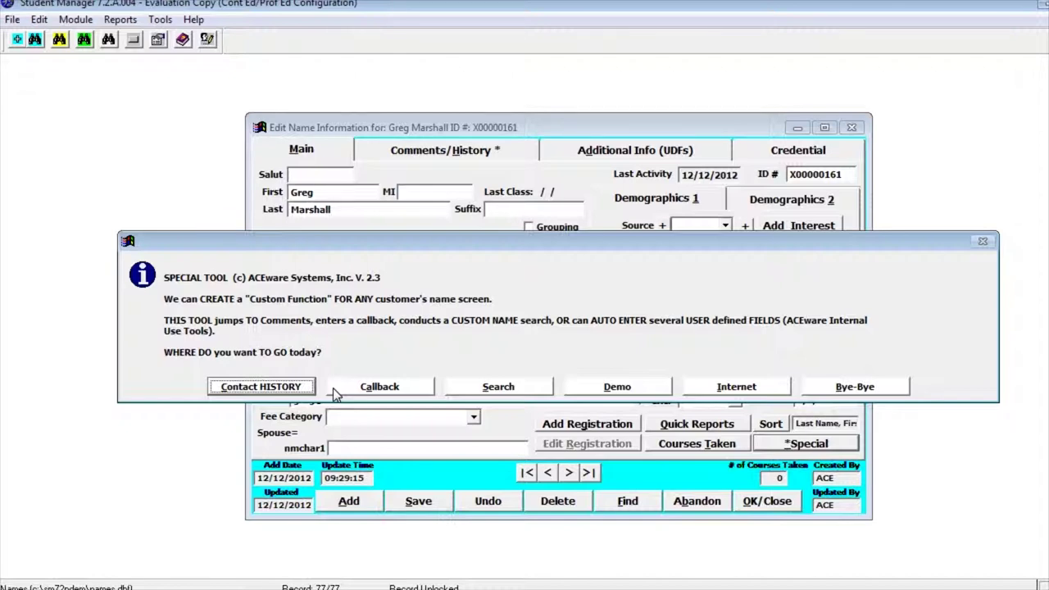
Dismiss the Special Tool dialog and close the Edit Name form with OK/Close.
{"action": "left_click", "coordinate": [334, 390]}
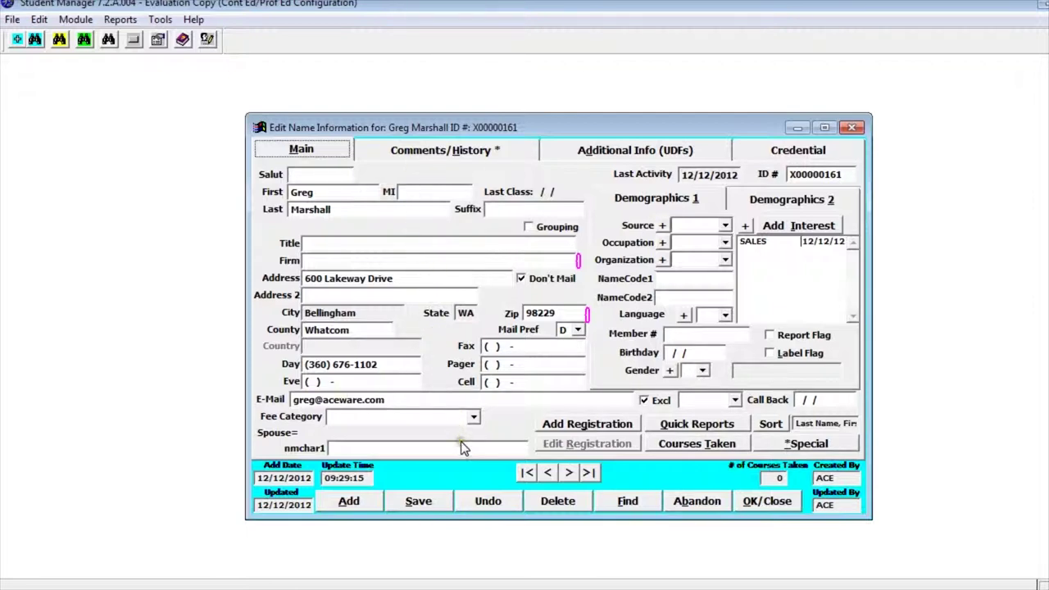
{"action": "left_click", "coordinate": [762, 503]}
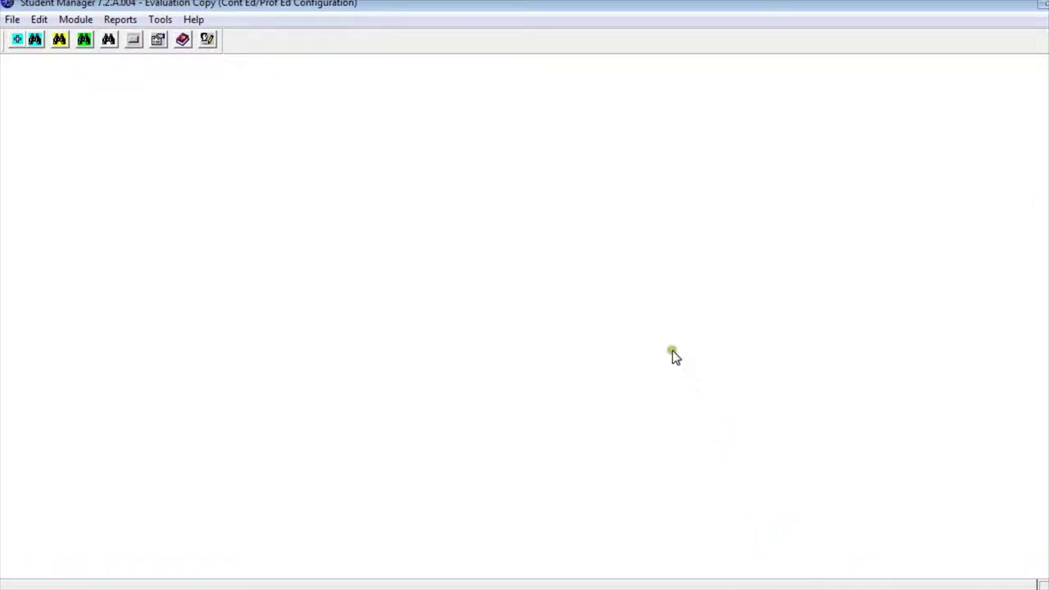